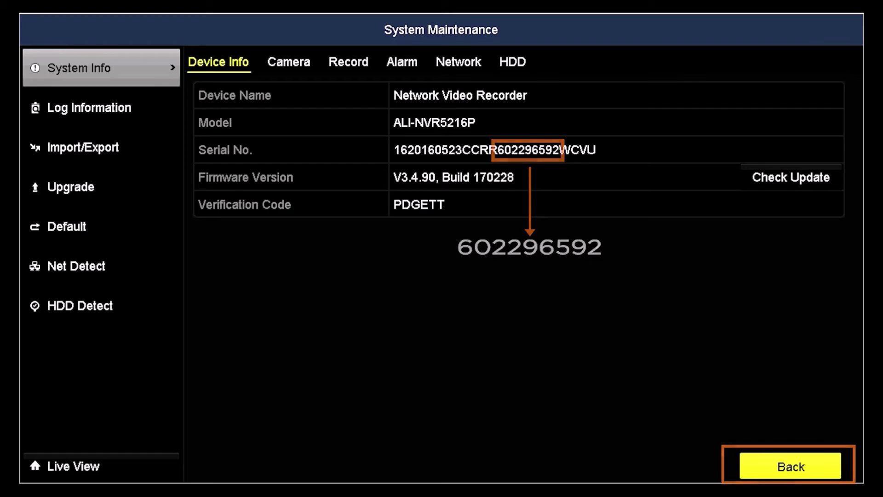
- Leave the device info screen and return to the NVR main menu
{"action": "key", "text": "Escape"}
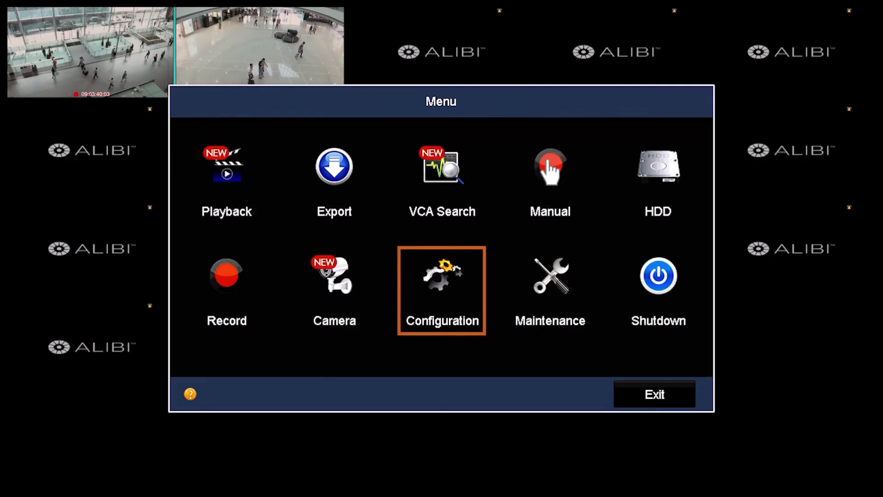